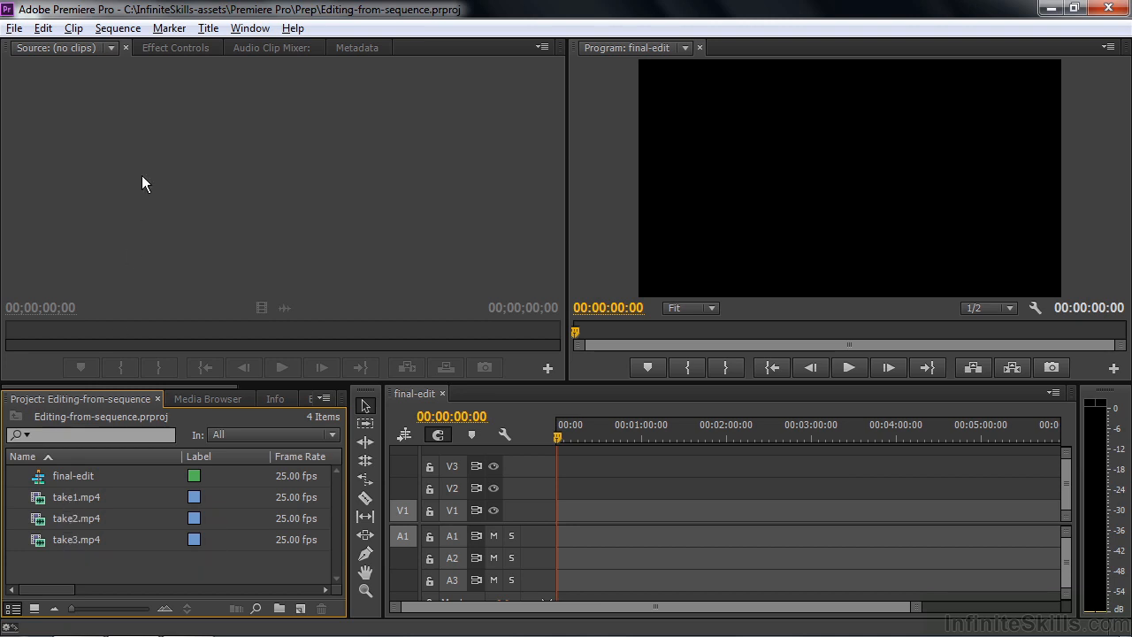
Open take1.mp4, take2.mp4 and take3.mp4 together in the Source Monitor, and display take2.mp4 followed by take1.mp4
click(66, 496)
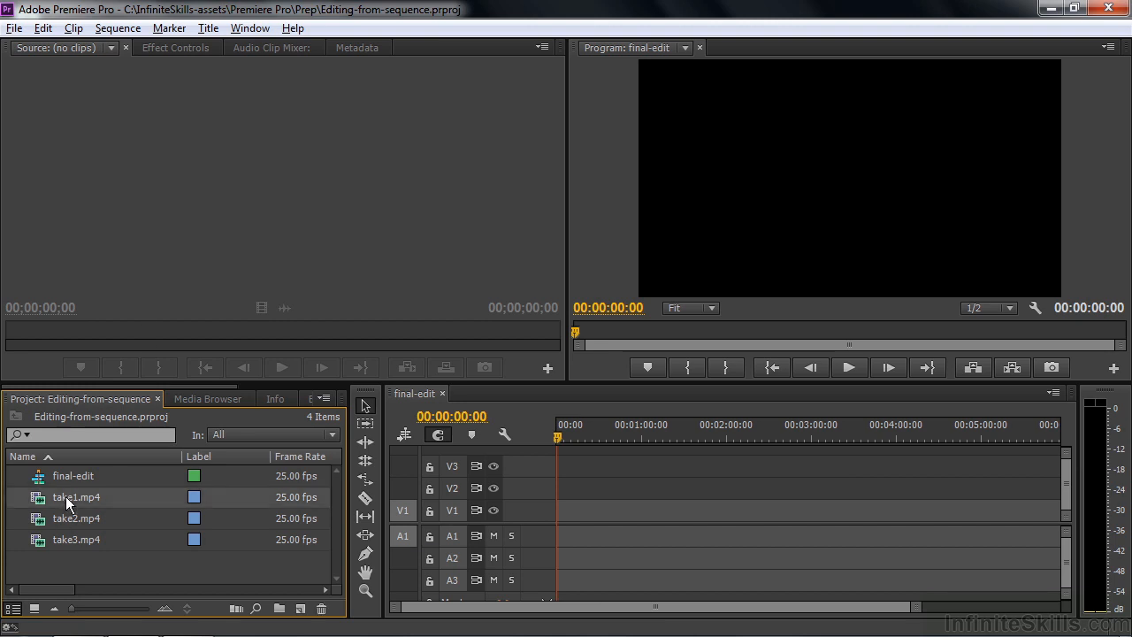
shift+click(72, 535)
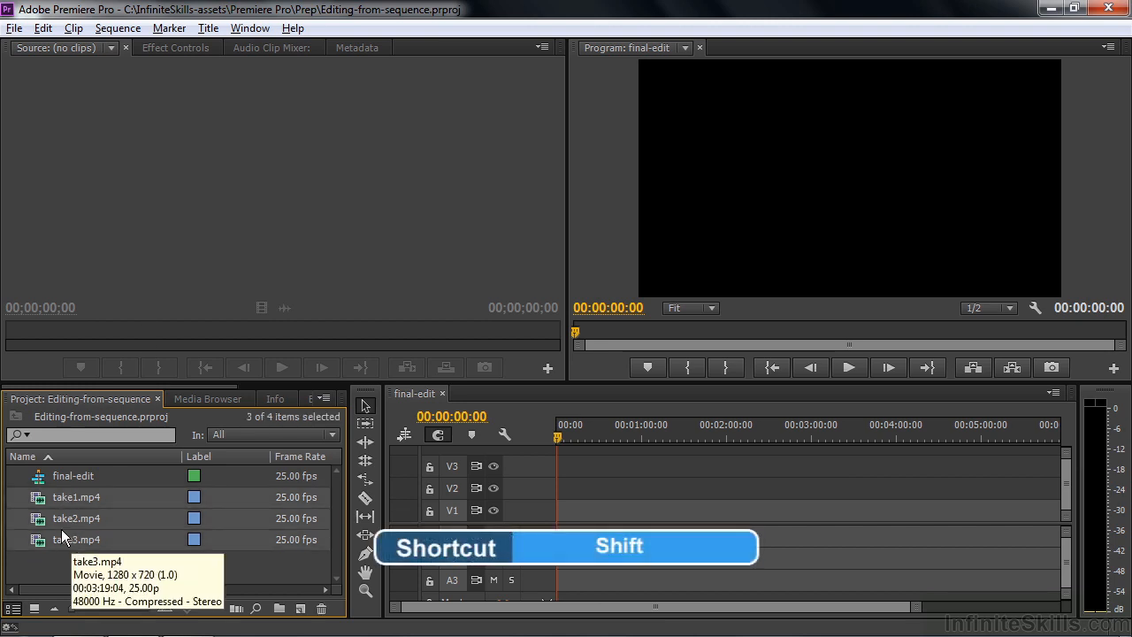
right_click(61, 497)
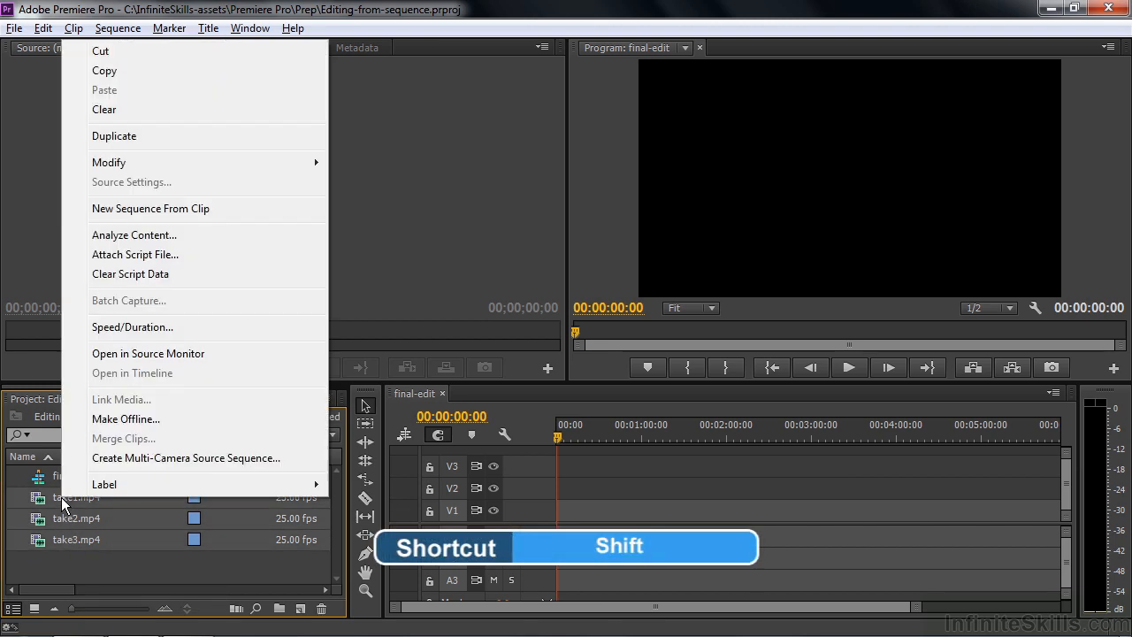
click(132, 354)
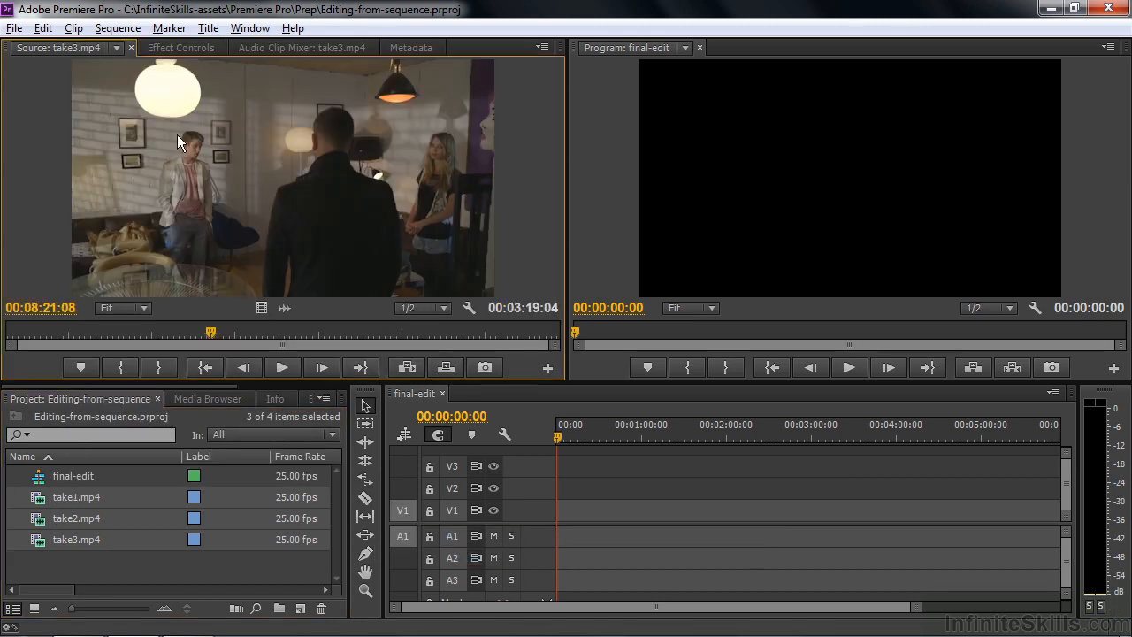
click(116, 48)
click(82, 131)
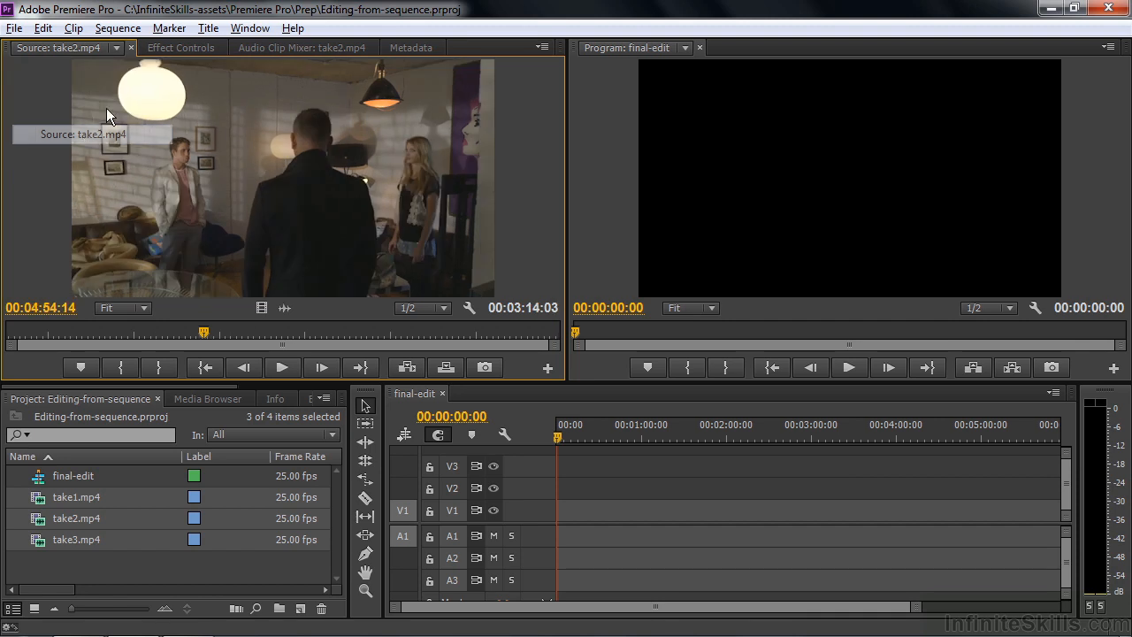
click(115, 48)
click(78, 110)
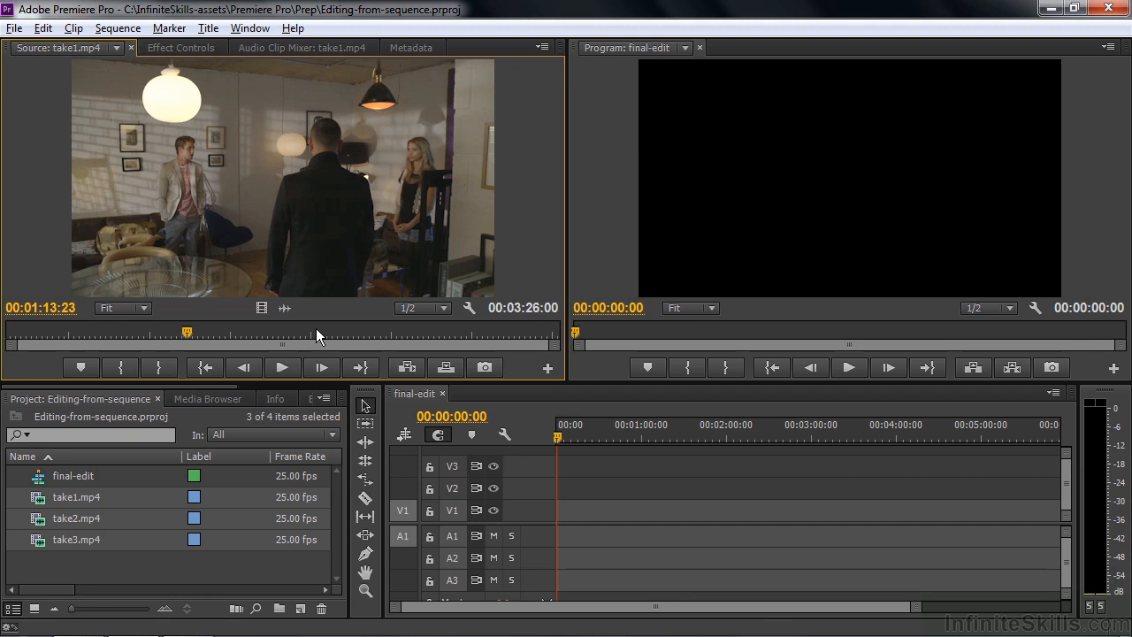
Create a new sequence from the three selected takes and fit the whole sequence in the timeline
drag(38, 500, 300, 609)
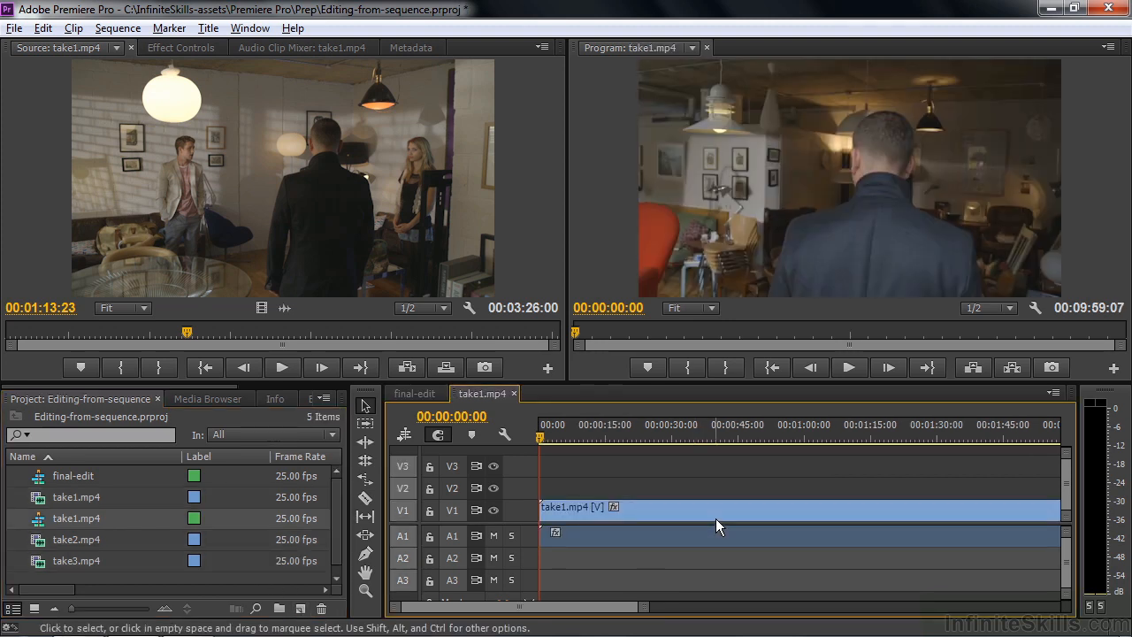
key(backslash)
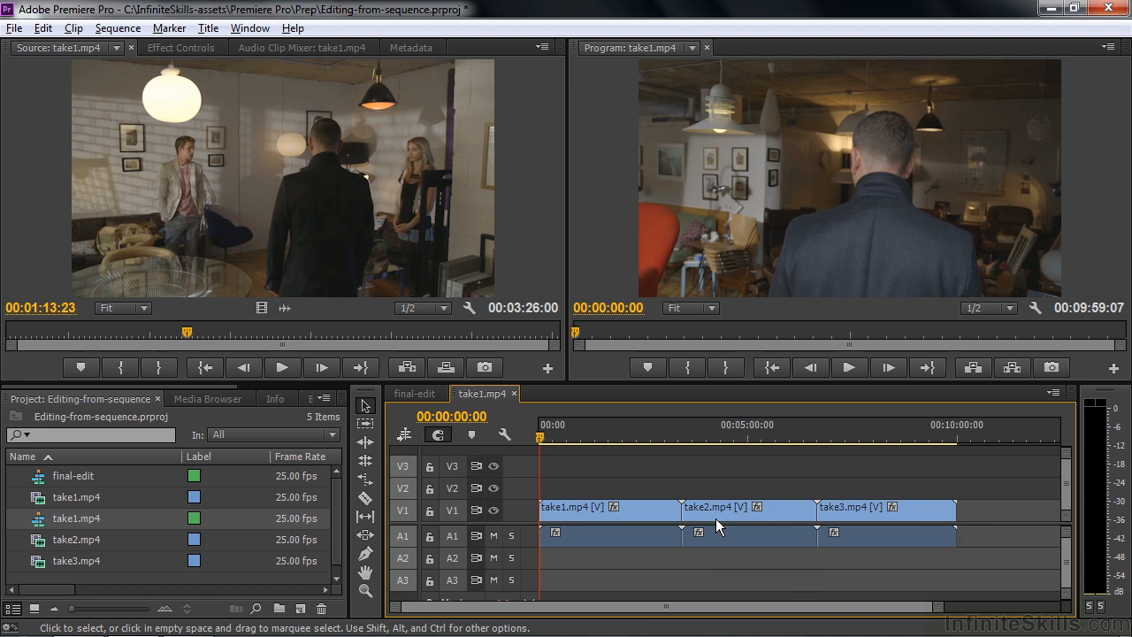
Create an adjustment layer with the default settings and place it on V2, extended across all three takes
click(301, 608)
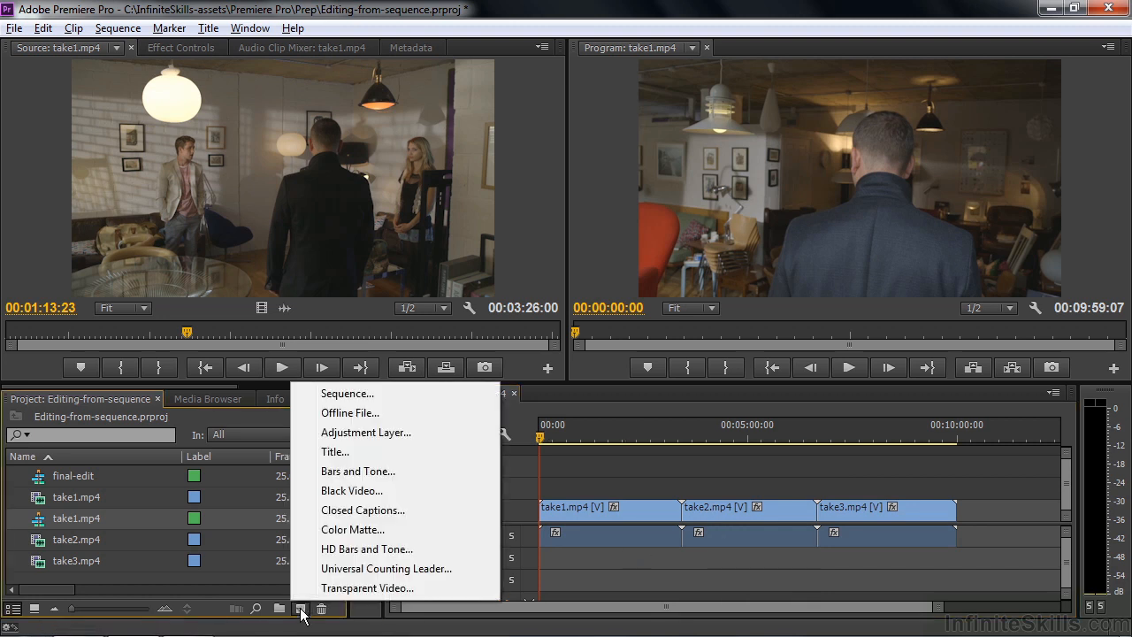
click(373, 433)
click(614, 389)
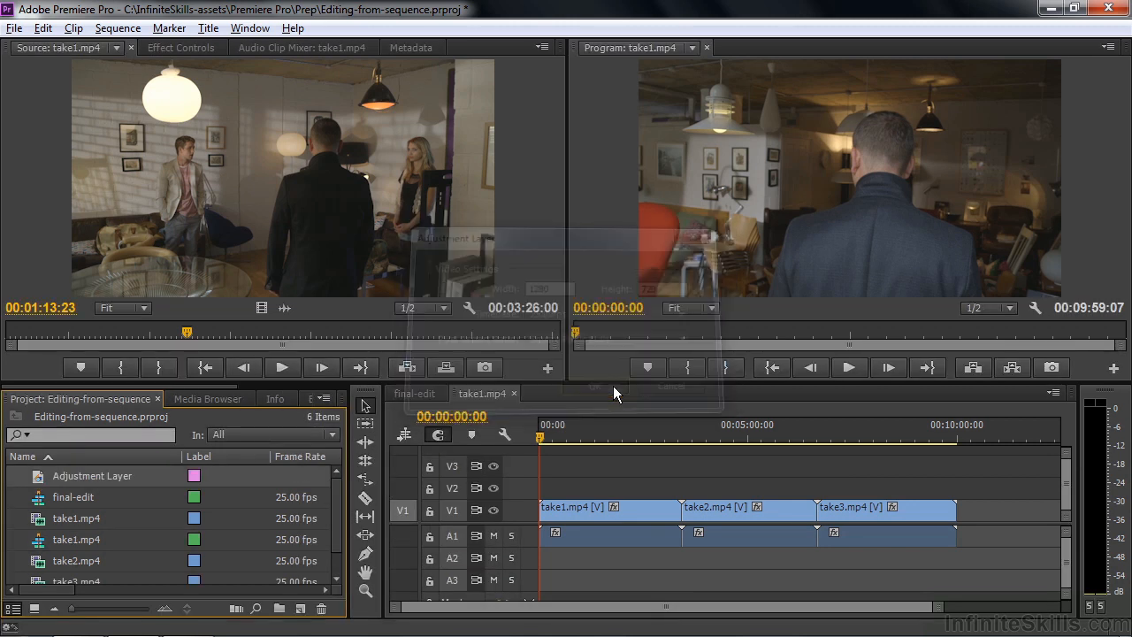
drag(40, 478, 955, 485)
key(=)
key(backslash)
drag(643, 486, 955, 492)
click(789, 482)
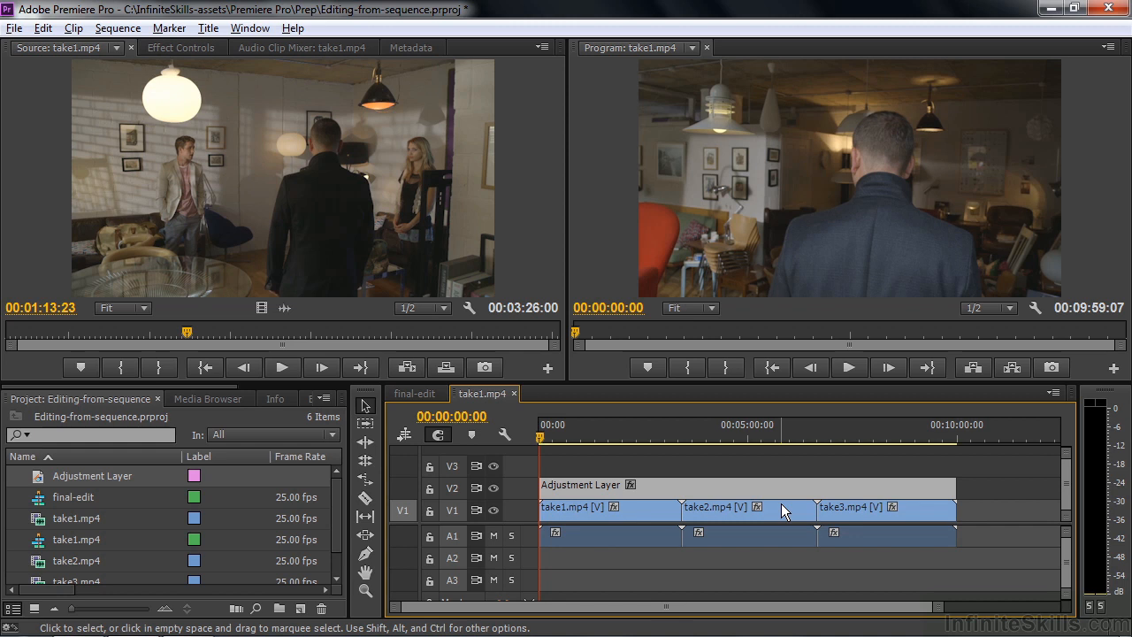
Apply the Cinematic 1 look from Lumetri Looks to the adjustment layer and preview the sequence at 00:01:56:14
click(309, 399)
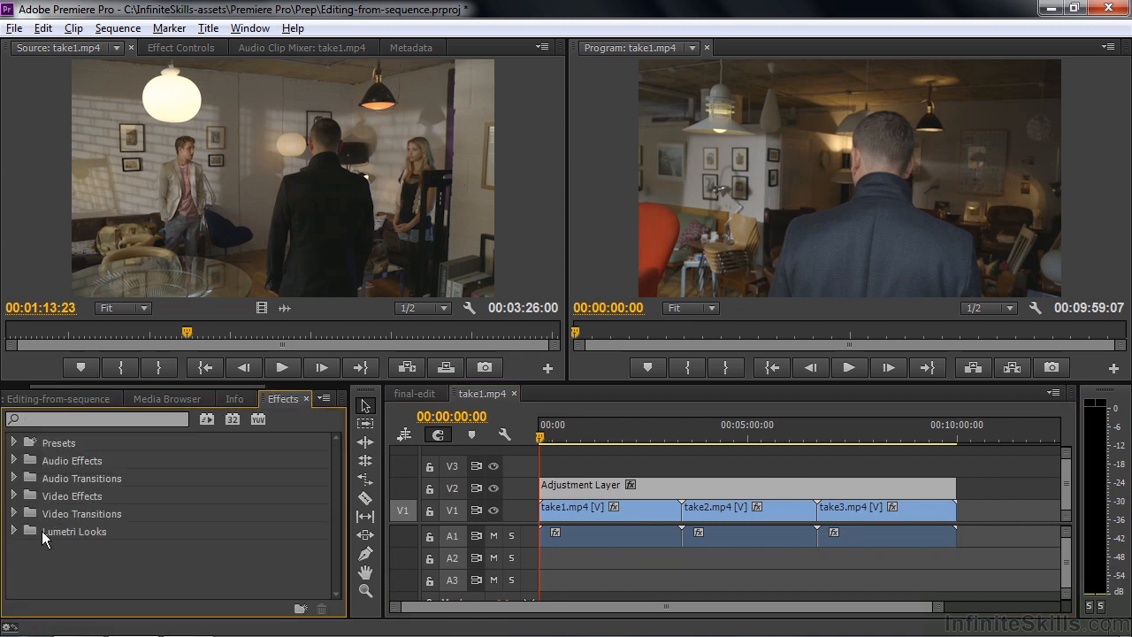
click(14, 531)
click(55, 550)
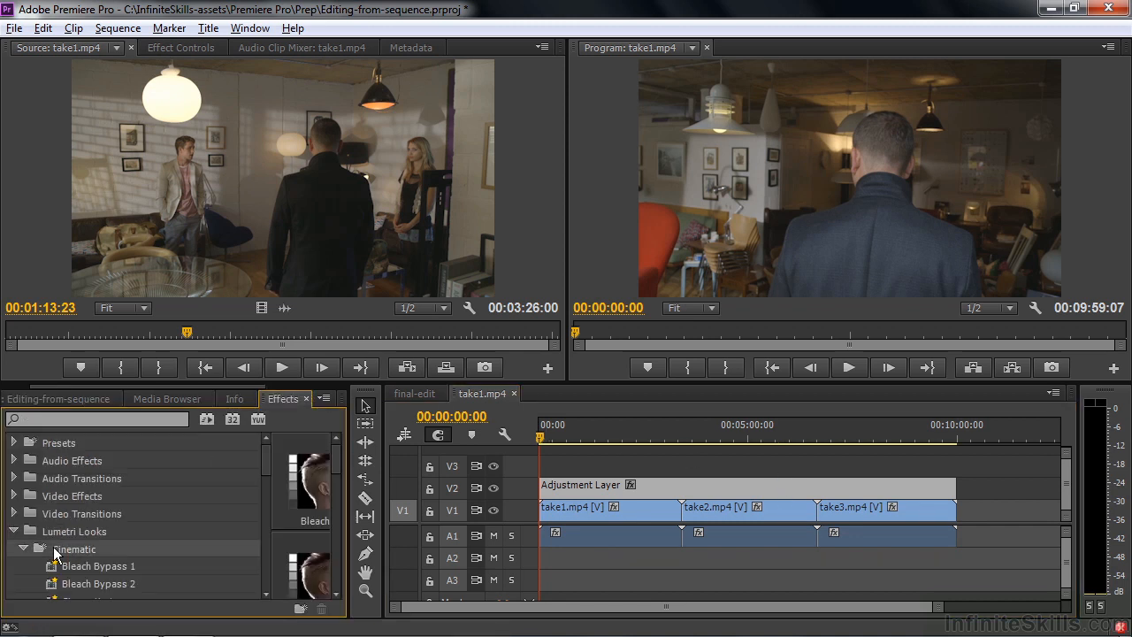
drag(349, 528, 408, 529)
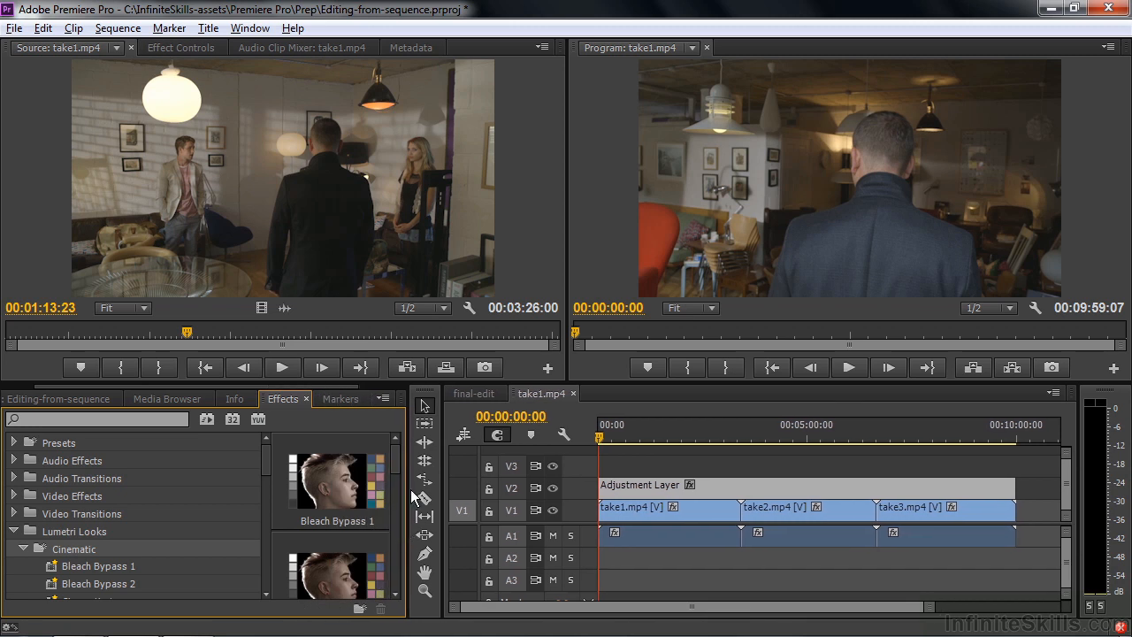
drag(398, 461, 686, 488)
drag(601, 436, 681, 444)
drag(409, 493, 309, 505)
drag(443, 481, 352, 484)
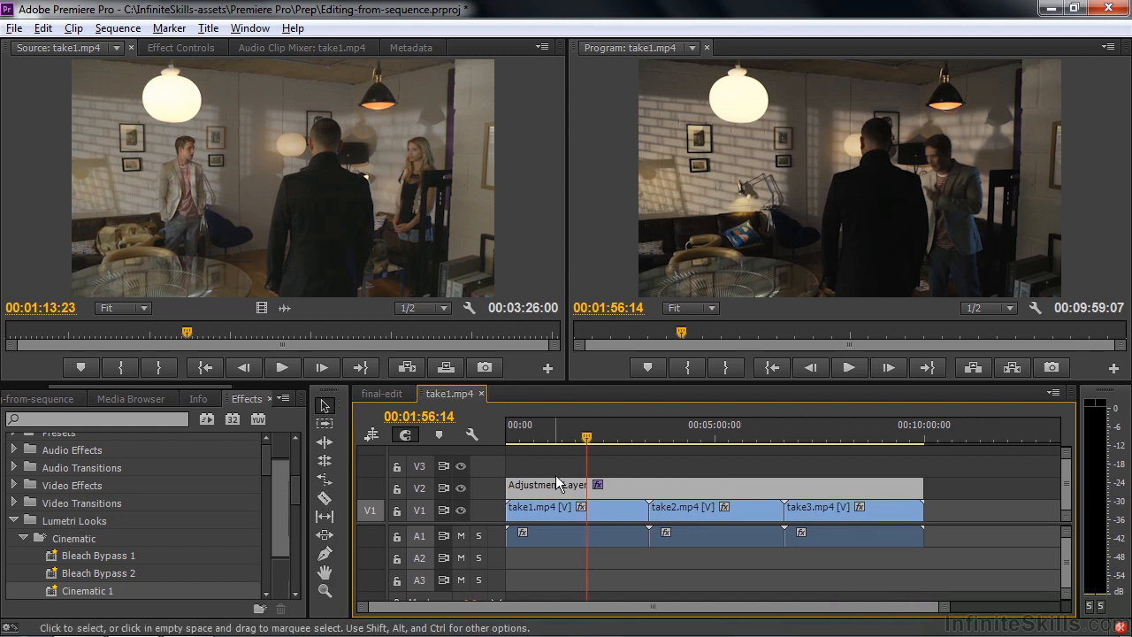
Display the final-edit sequence in the timeline and rename the take1.mp4 sequence in the project as "all takes"
click(383, 389)
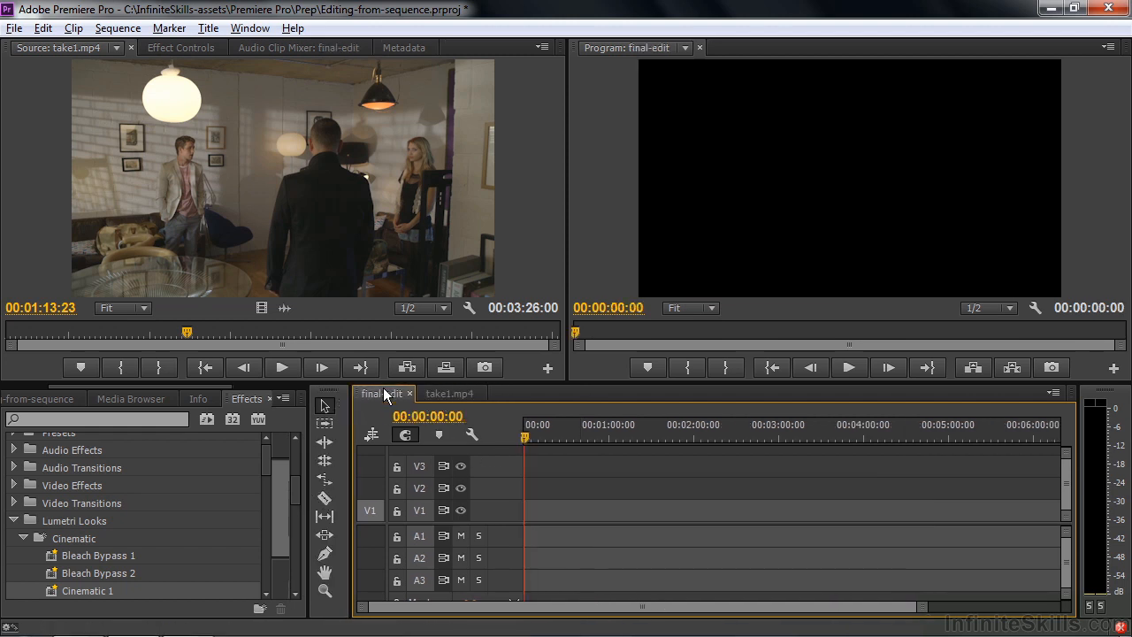
click(24, 402)
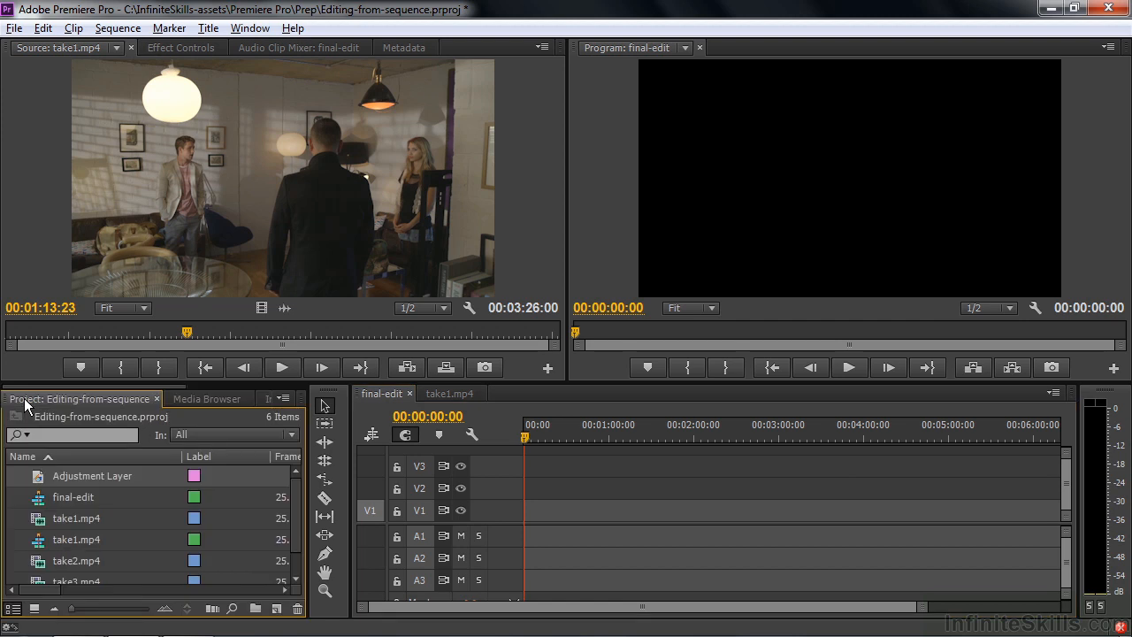
click(64, 541)
click(63, 541)
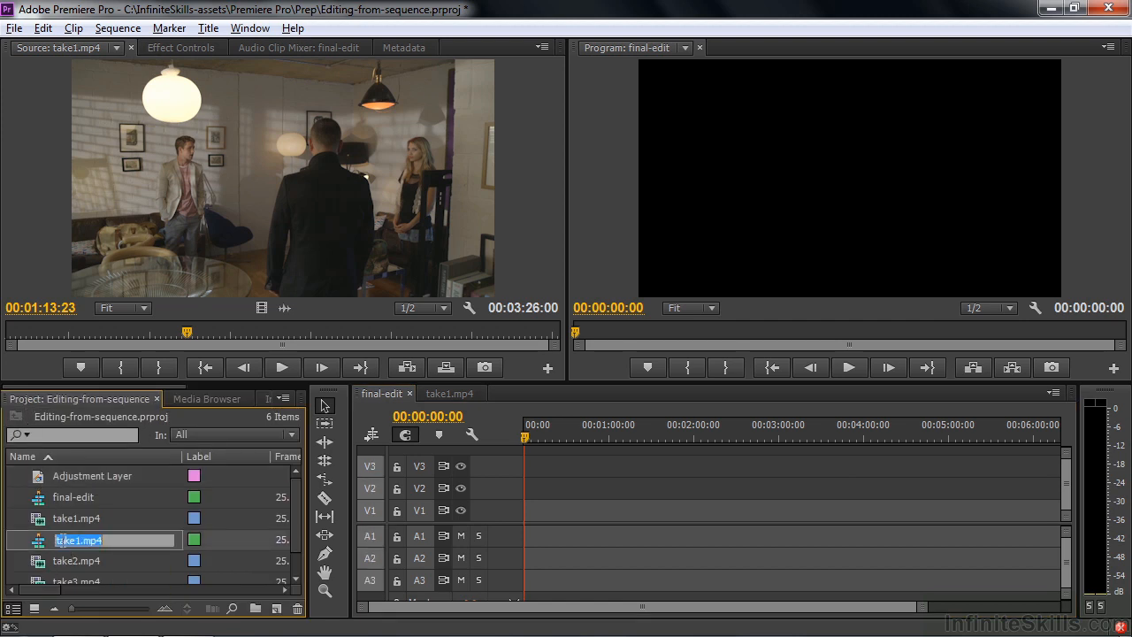
text(all takes)
key(Tab)
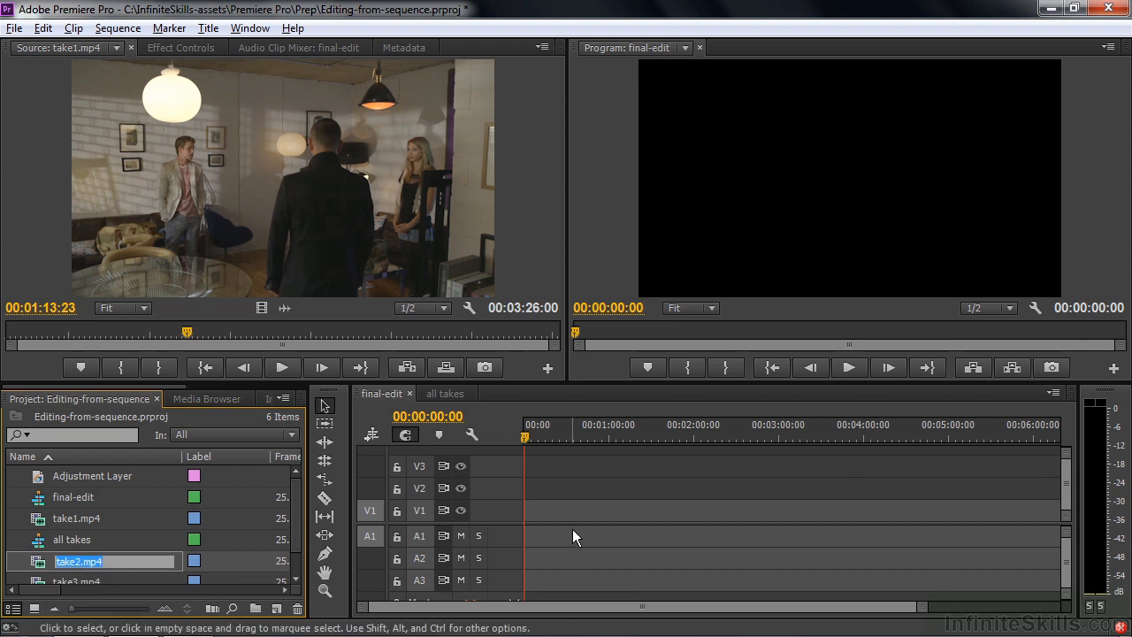
Enable inserting sequences as nests and place the all takes sequence on V1 at the start of final-edit
click(372, 437)
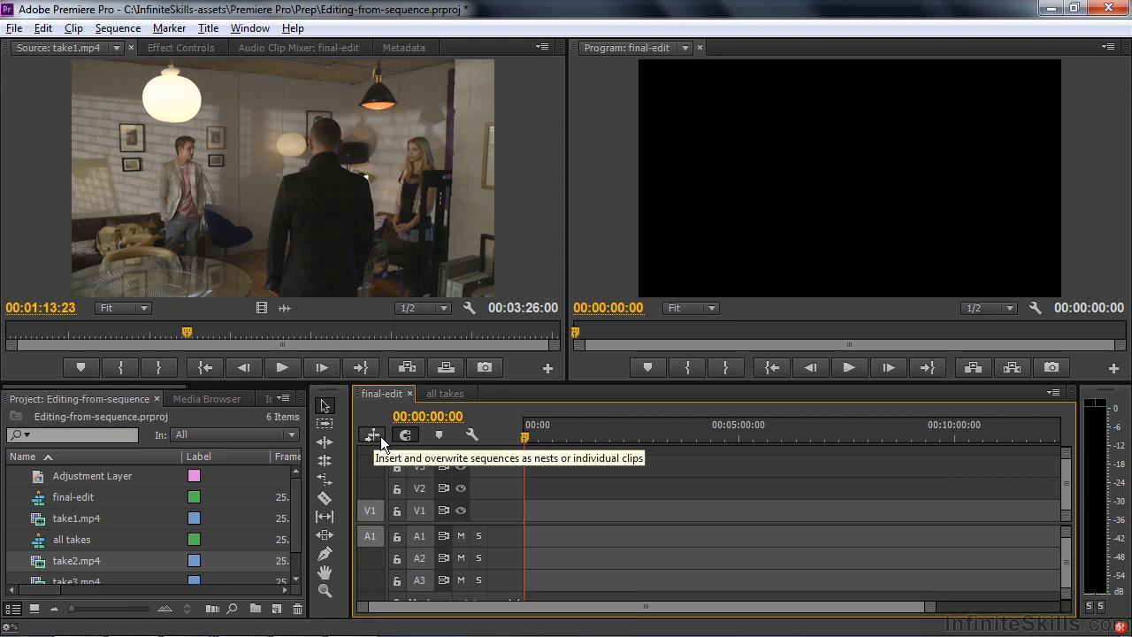
click(97, 538)
drag(97, 538, 566, 517)
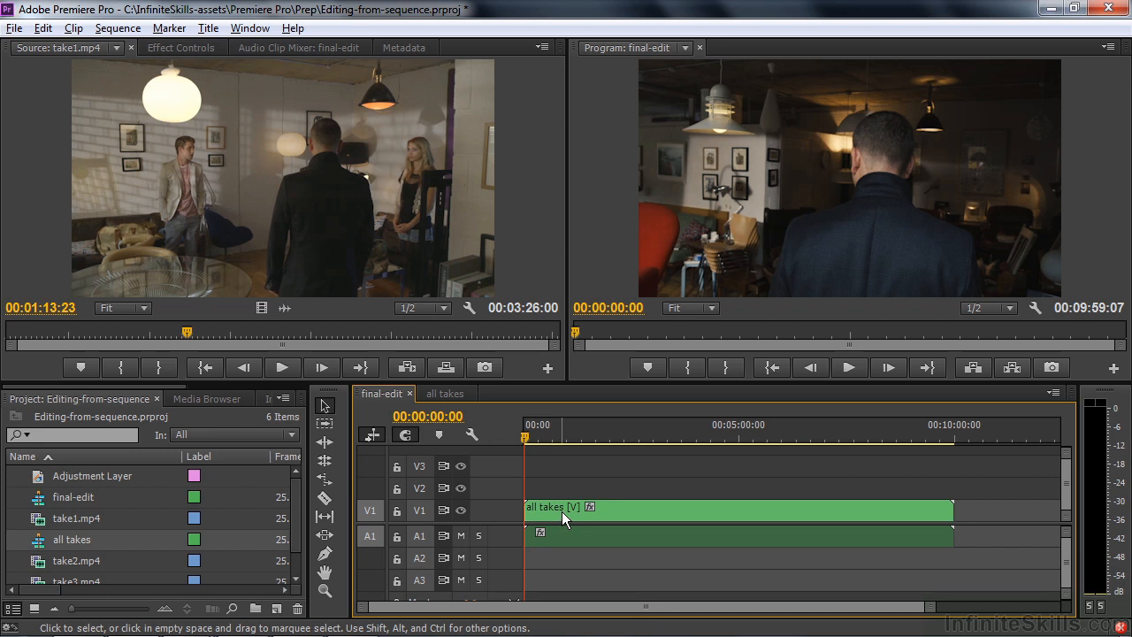
mouse_move(563, 513)
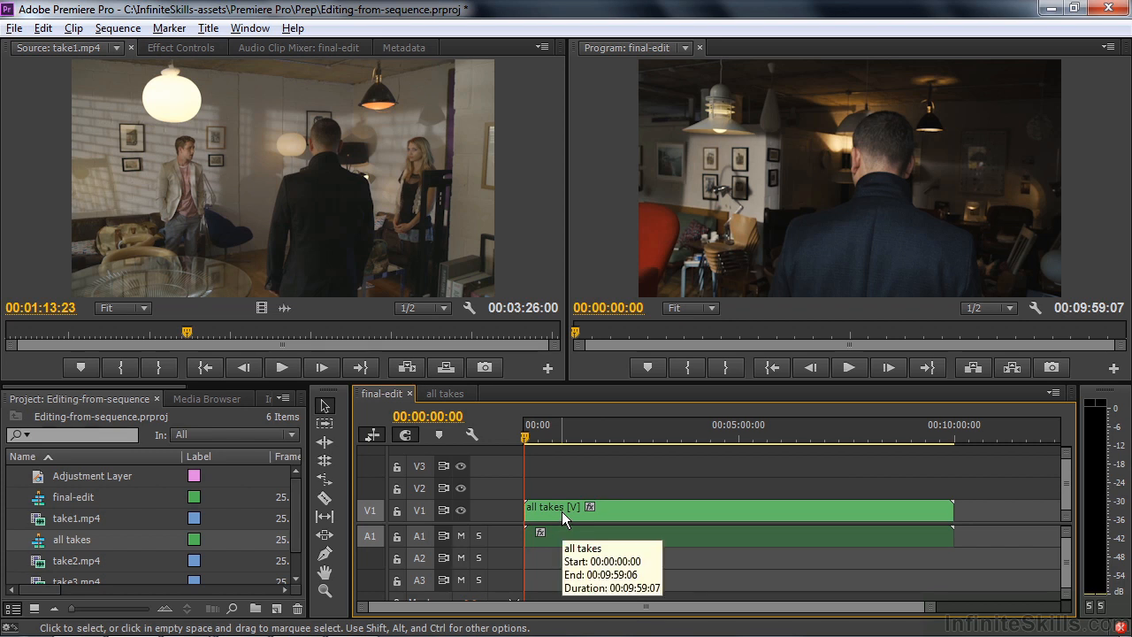
Disable inserting sequences as nests and replace the nested clip in final-edit with the individual clips of all takes
click(372, 435)
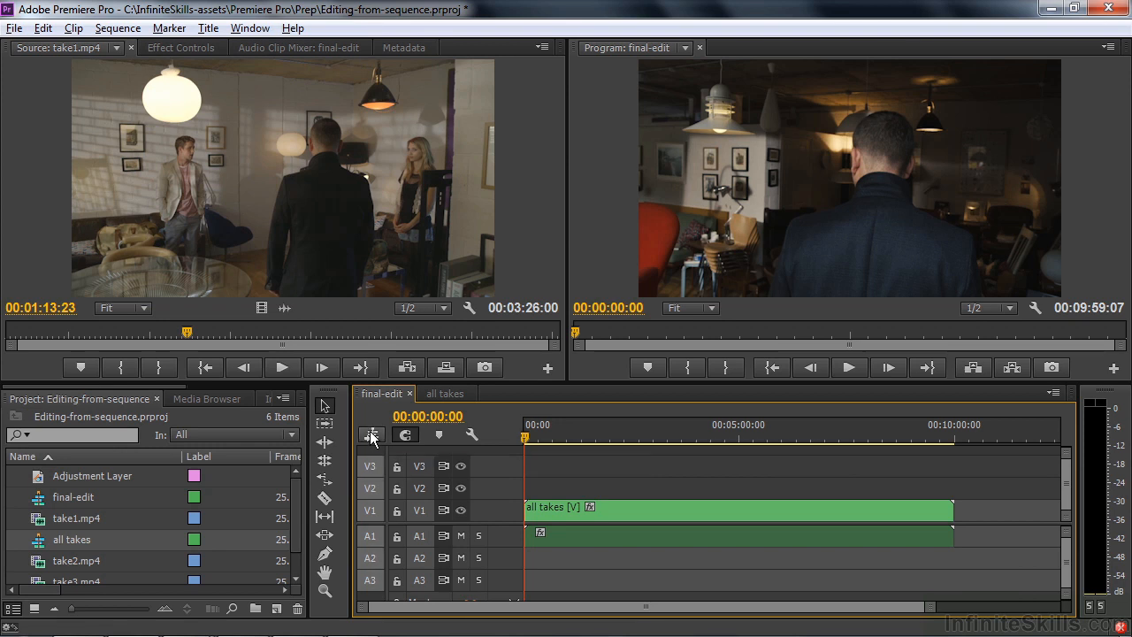
click(699, 509)
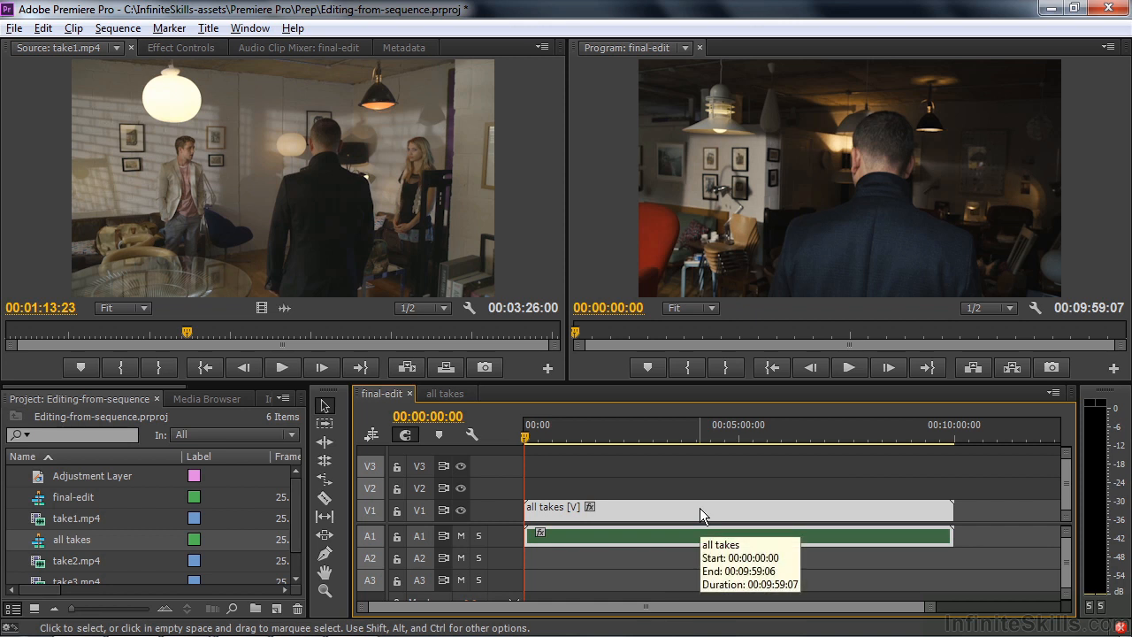
key(Delete)
drag(126, 543, 535, 504)
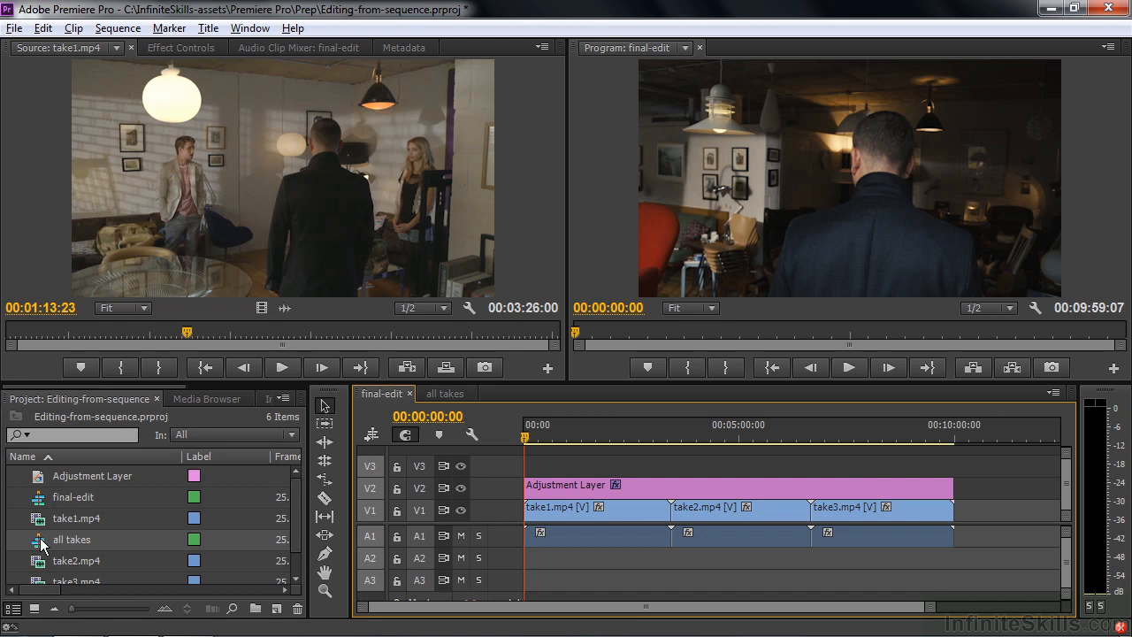
Load the all takes sequence in the Source Monitor and mark a section about 00:03:11:12 long, ending at 00:06:37:07
drag(42, 543, 185, 203)
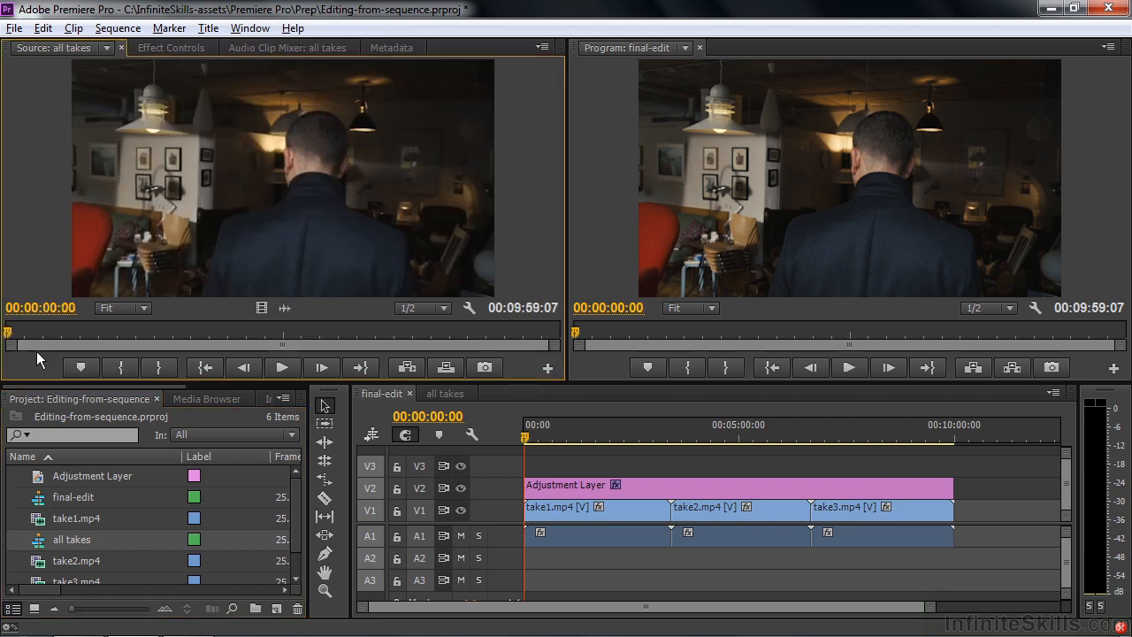
drag(9, 334, 209, 336)
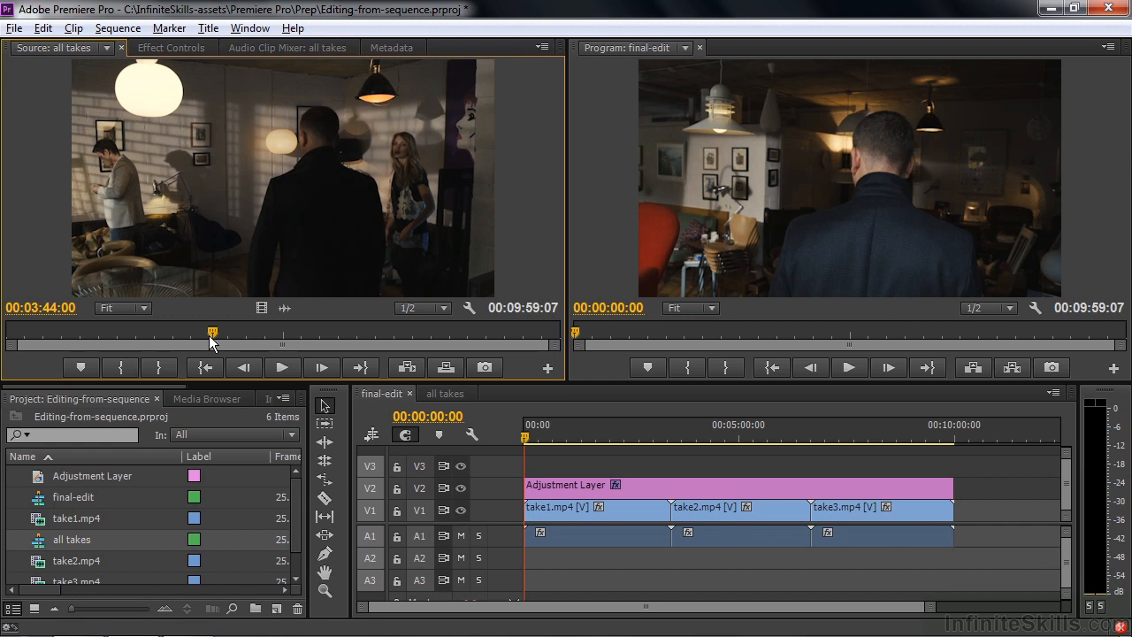
drag(189, 332, 372, 361)
click(125, 365)
click(162, 367)
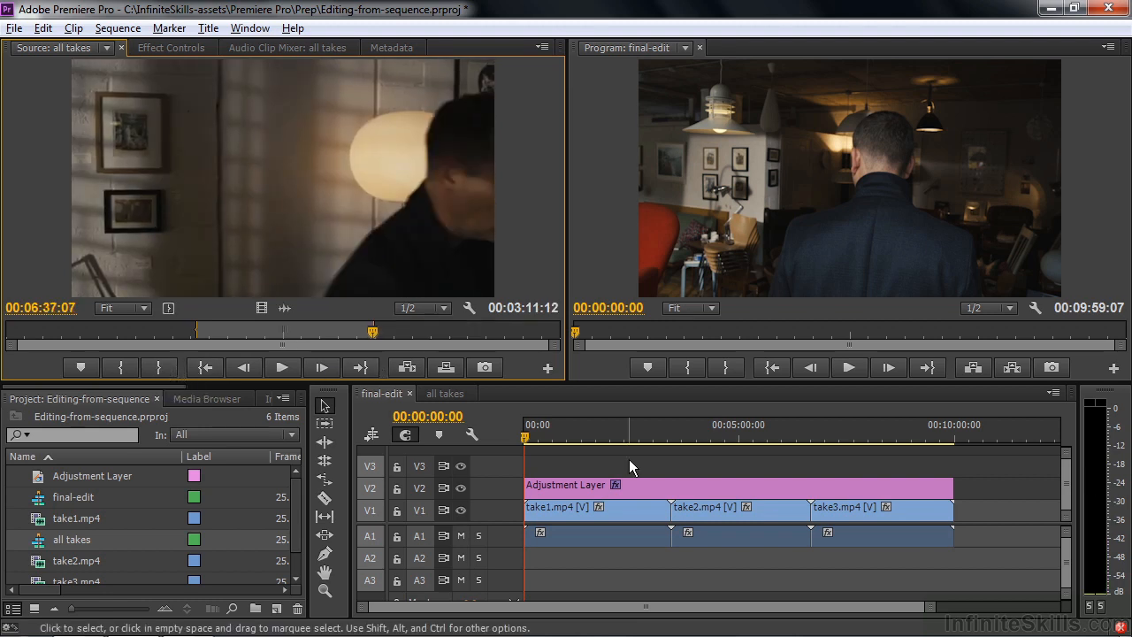
Delete all clips from final-edit and place the marked section of all takes at the start of its timeline
drag(964, 561, 602, 460)
key(Delete)
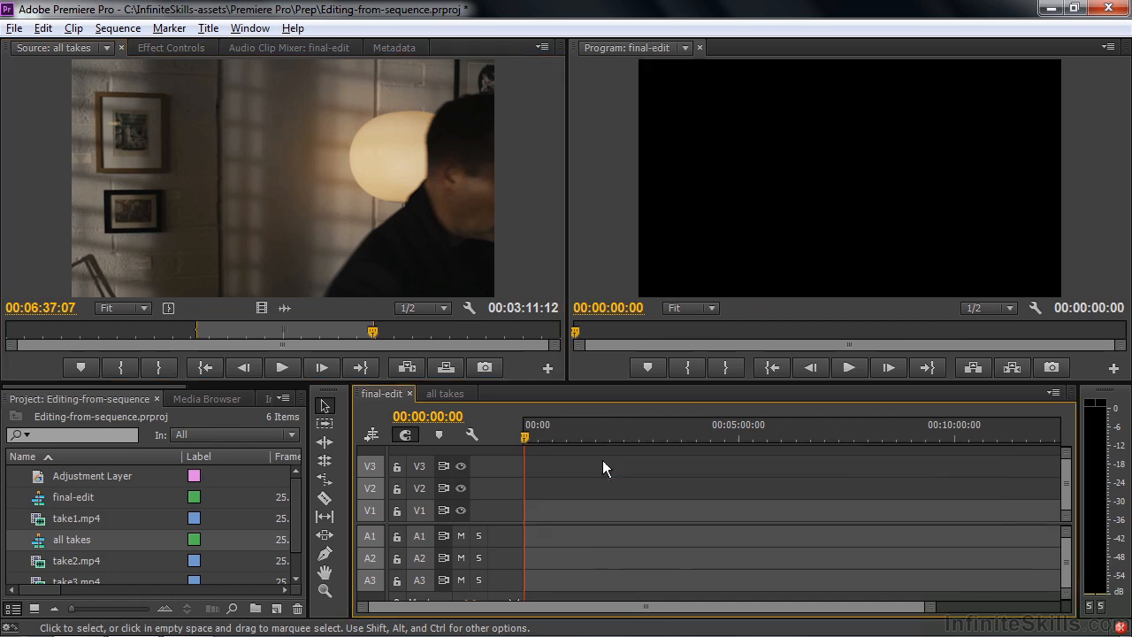
key(ctrl+z)
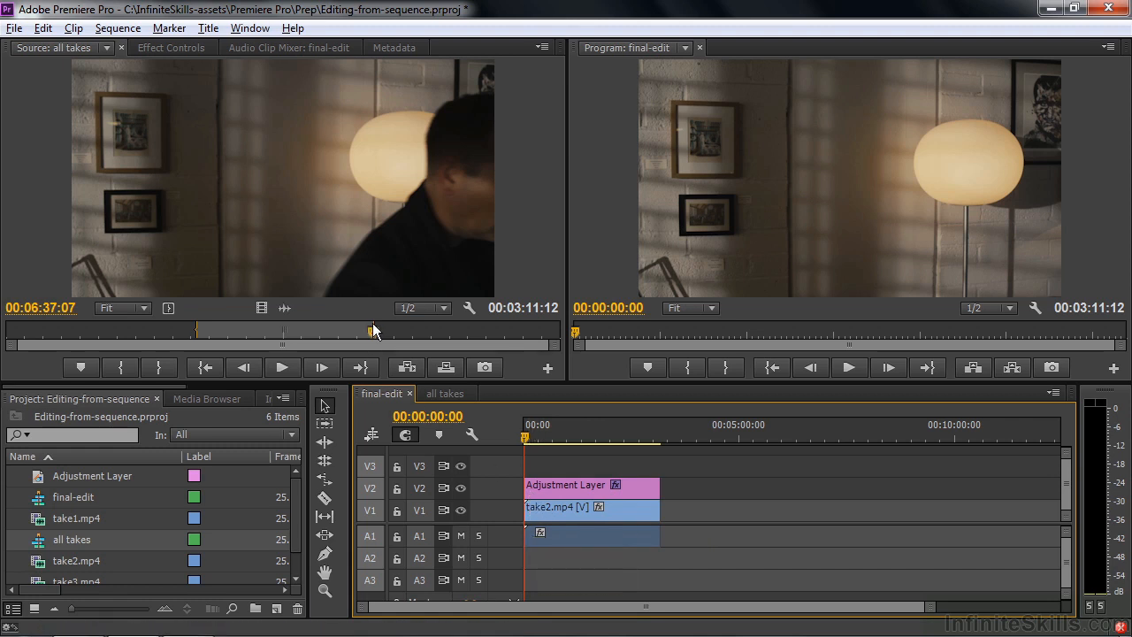
Widen the marked range of all takes to 00:04:09:21, ending at 00:06:57:10, and add it to final-edit after a gap behind the first section
drag(372, 330, 392, 328)
drag(196, 328, 168, 328)
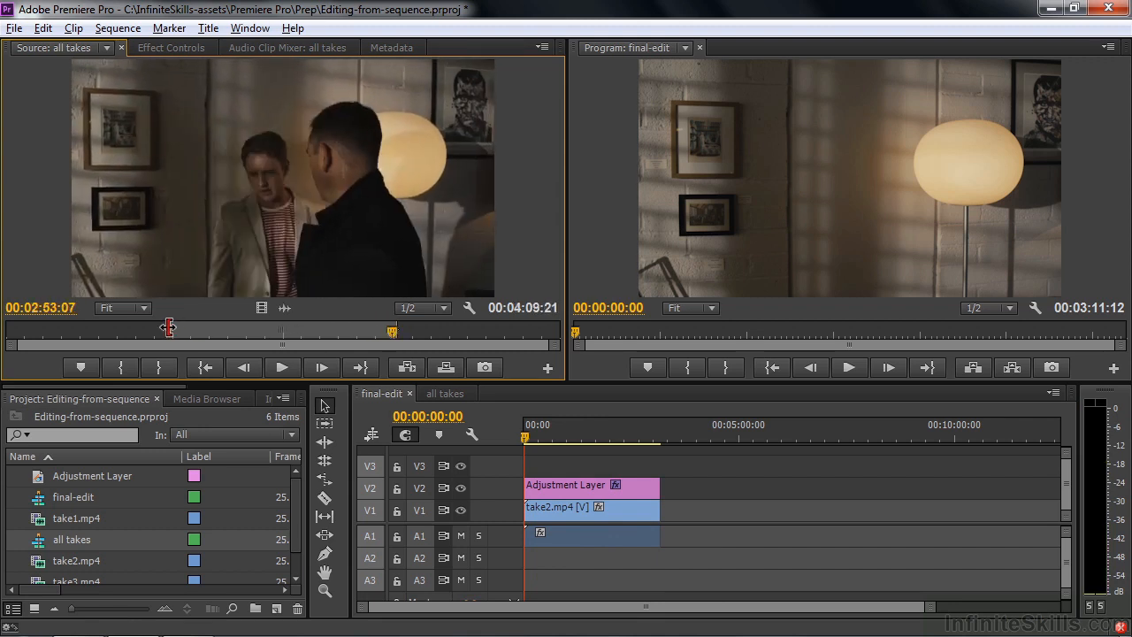
drag(333, 235, 782, 518)
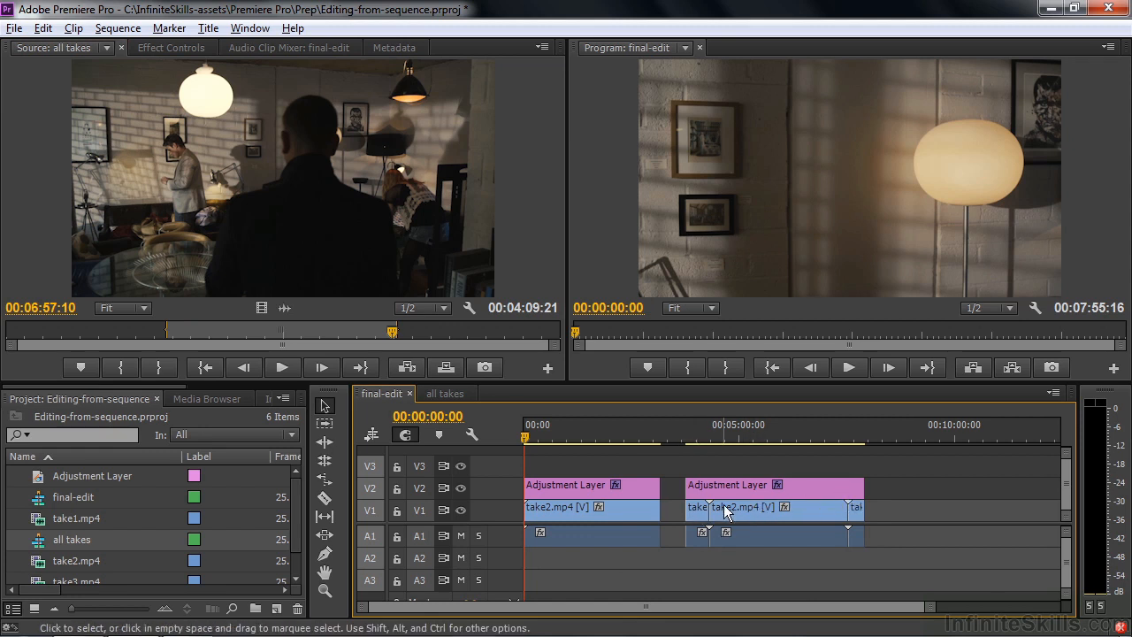